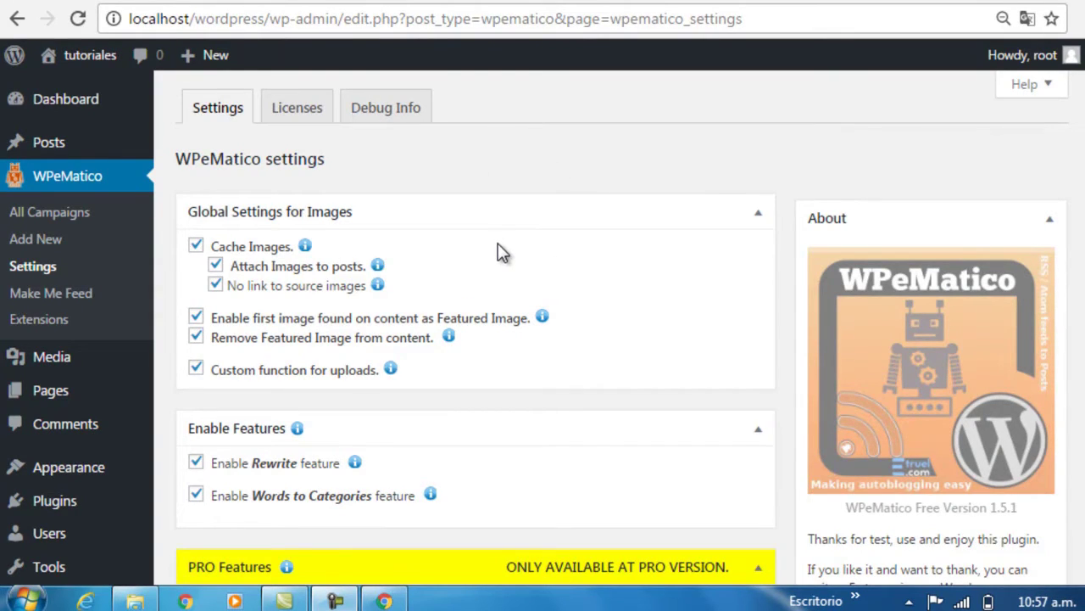
Read the Settings help on Cache Images and attaching, then go to All Campaigns
{"action": "left_click", "coordinate": [1026, 84]}
{"action": "scroll", "coordinate": [523, 116], "scroll_direction": "down", "scroll_amount": 1}
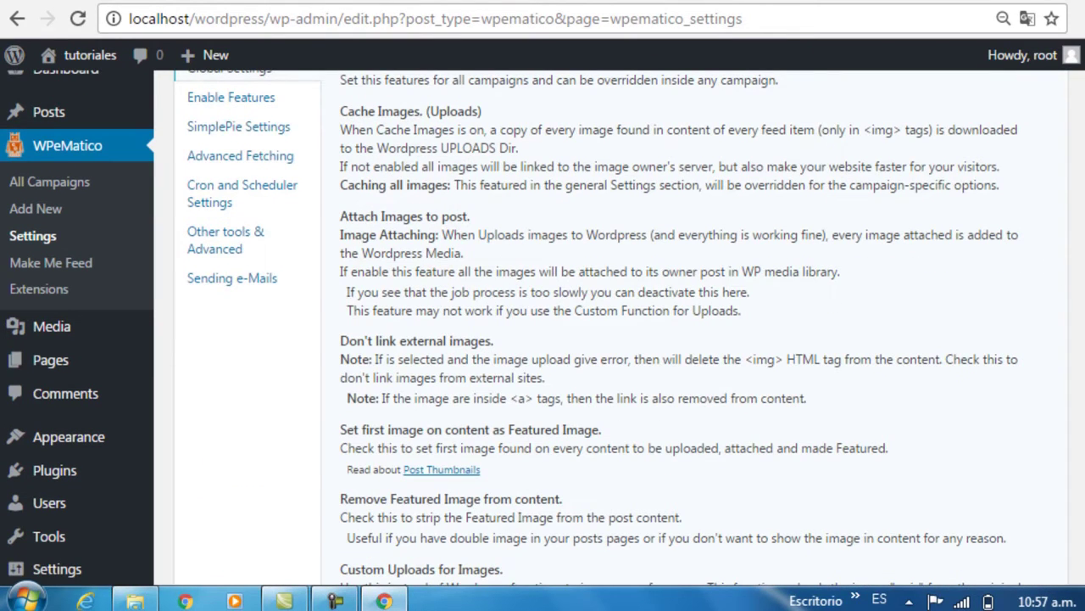
{"action": "scroll", "coordinate": [348, 77], "scroll_direction": "up", "scroll_amount": 1}
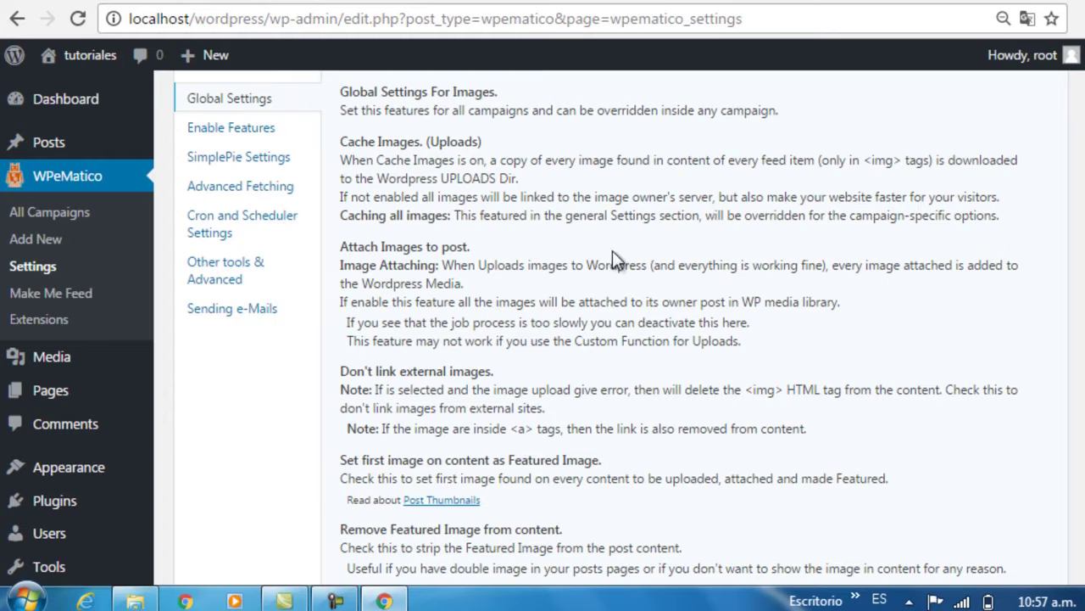
{"action": "scroll", "coordinate": [521, 372], "scroll_direction": "down", "scroll_amount": 6}
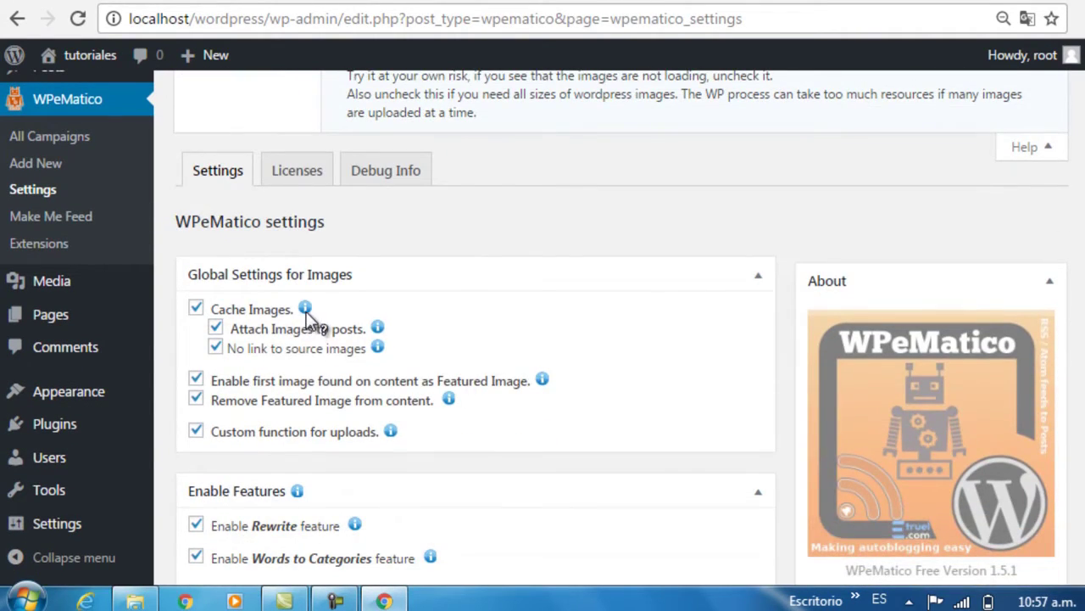
{"action": "mouse_move", "coordinate": [304, 309]}
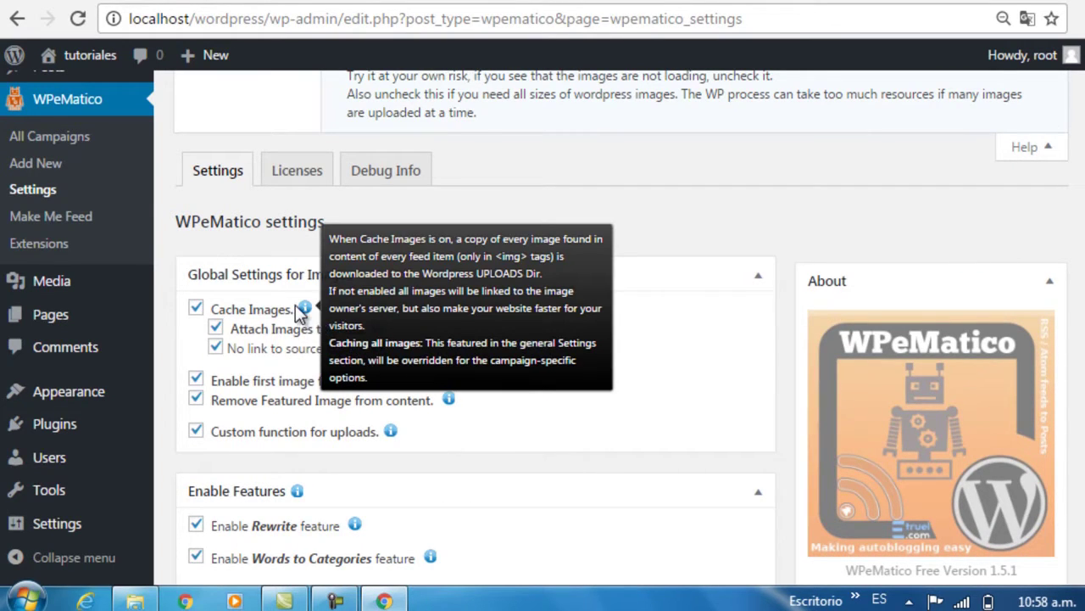
{"action": "left_click", "coordinate": [78, 137]}
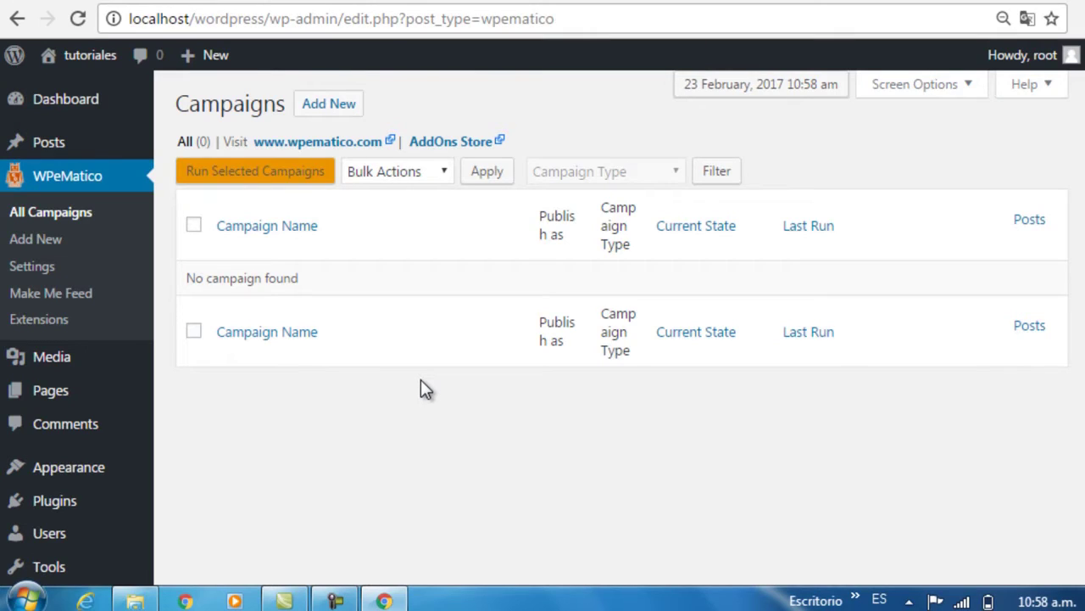
Start a new blank campaign with Add New from the empty campaigns list
{"action": "left_click", "coordinate": [337, 114]}
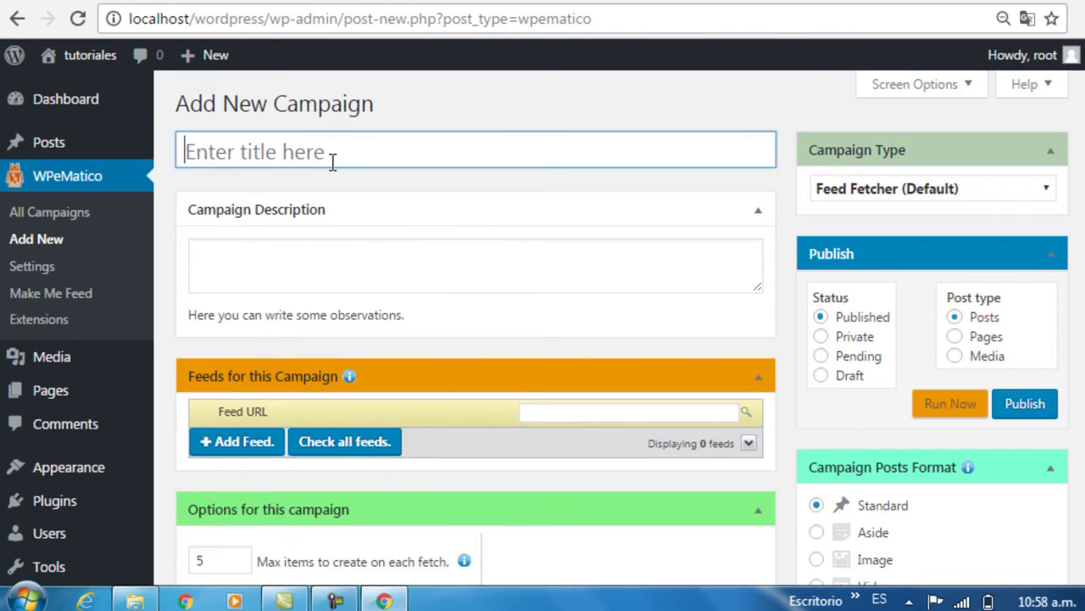
Title the campaign 'wpematico', describe it as 'descripcion wpematico', and add an empty feed row
{"action": "type", "text": "w"}
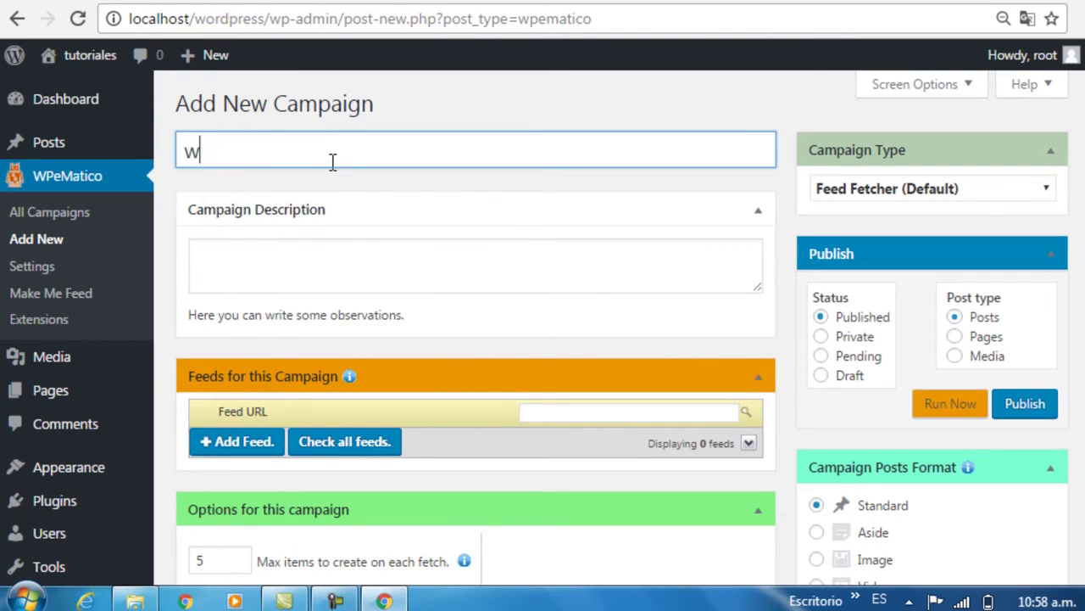
{"action": "type", "text": "pematico"}
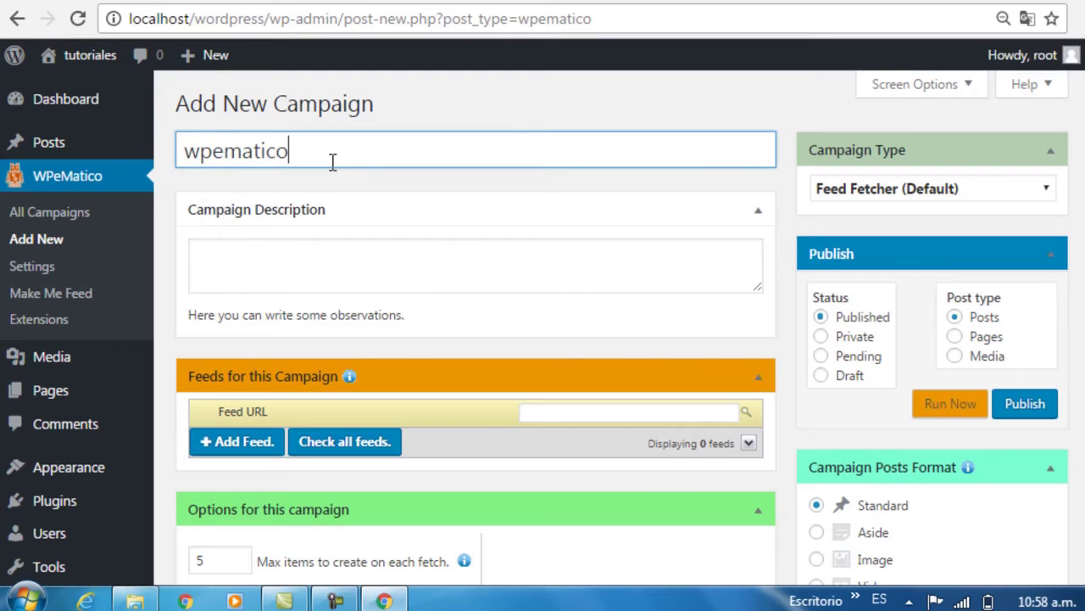
{"action": "left_click", "coordinate": [292, 284]}
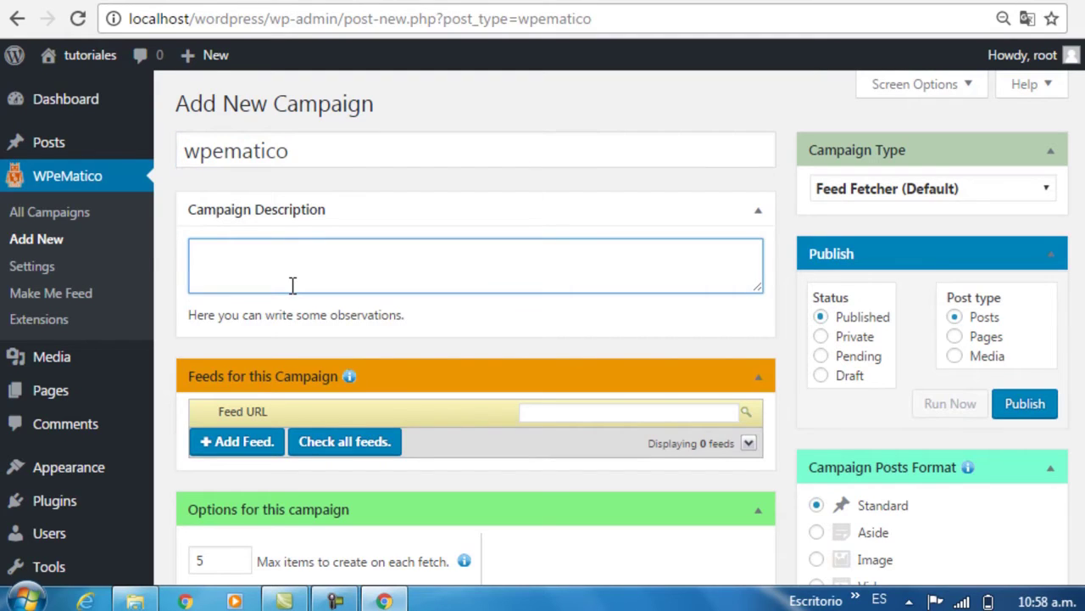
{"action": "type", "text": "descripcion wpem"}
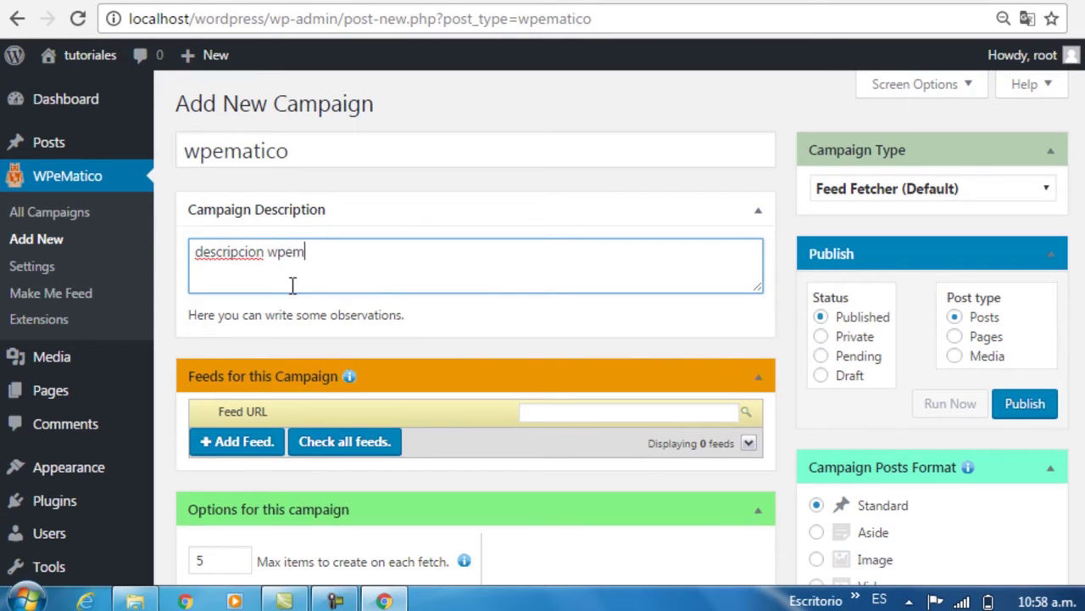
{"action": "type", "text": "atico"}
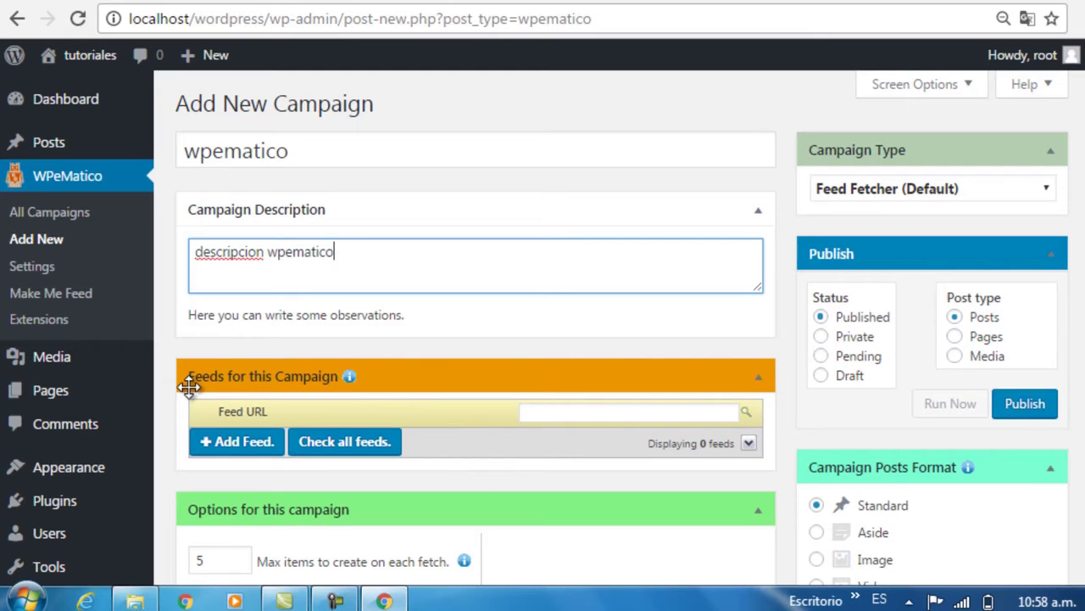
{"action": "left_click", "coordinate": [227, 456]}
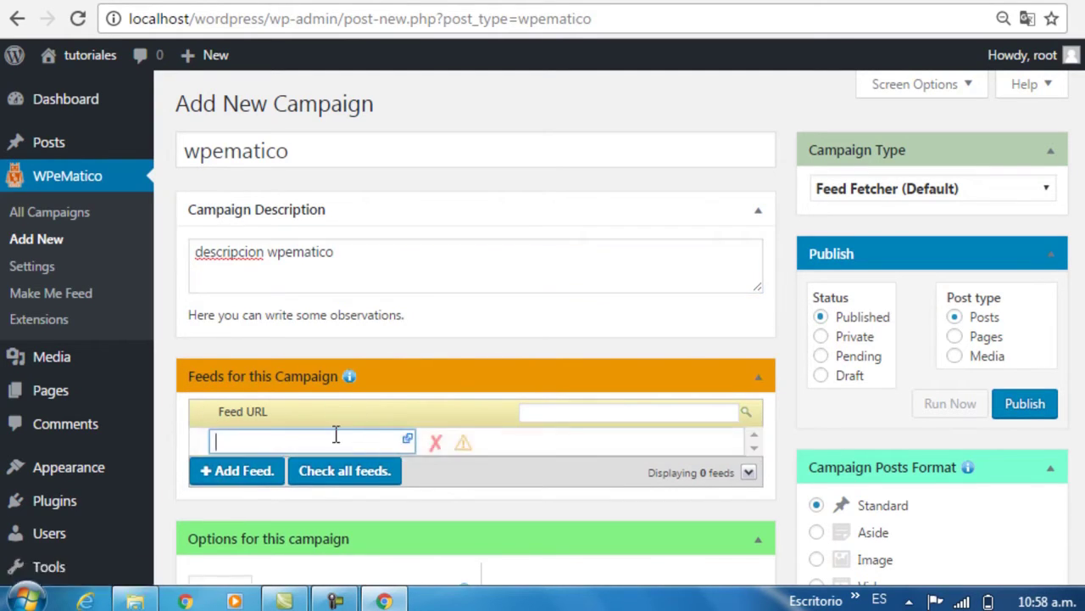
{"action": "left_click", "coordinate": [325, 448]}
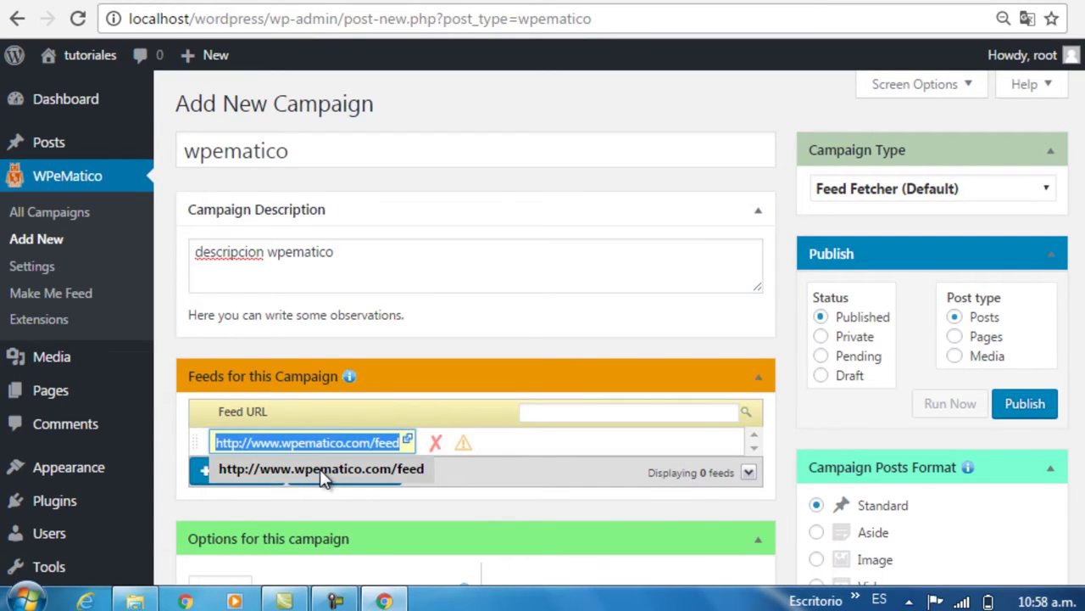
{"action": "left_click", "coordinate": [320, 468]}
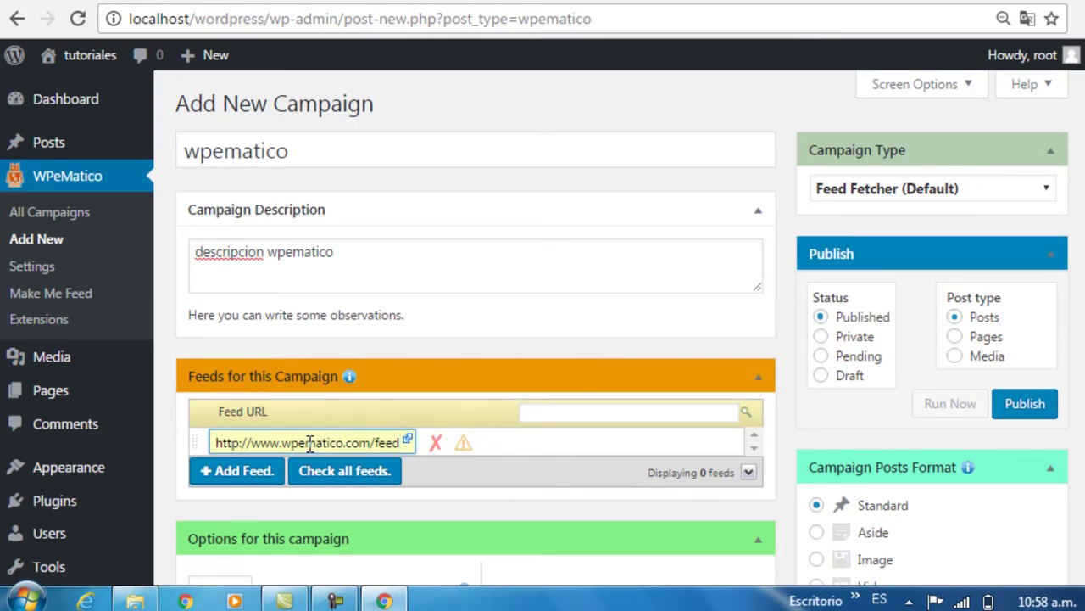
{"action": "left_click", "coordinate": [343, 487]}
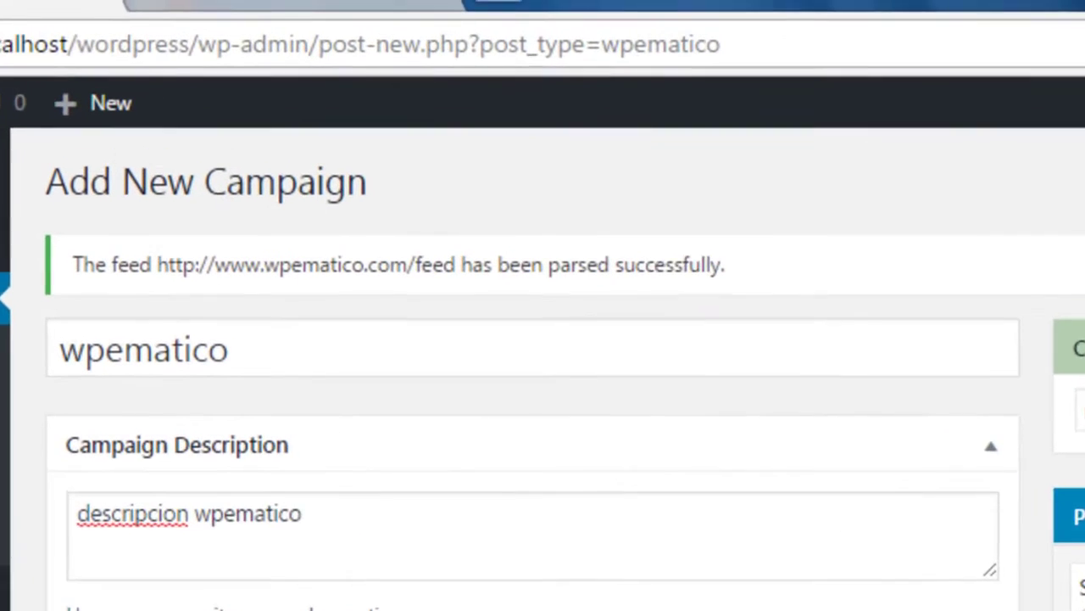
{"action": "scroll", "coordinate": [543, 339], "scroll_direction": "down", "scroll_amount": 2}
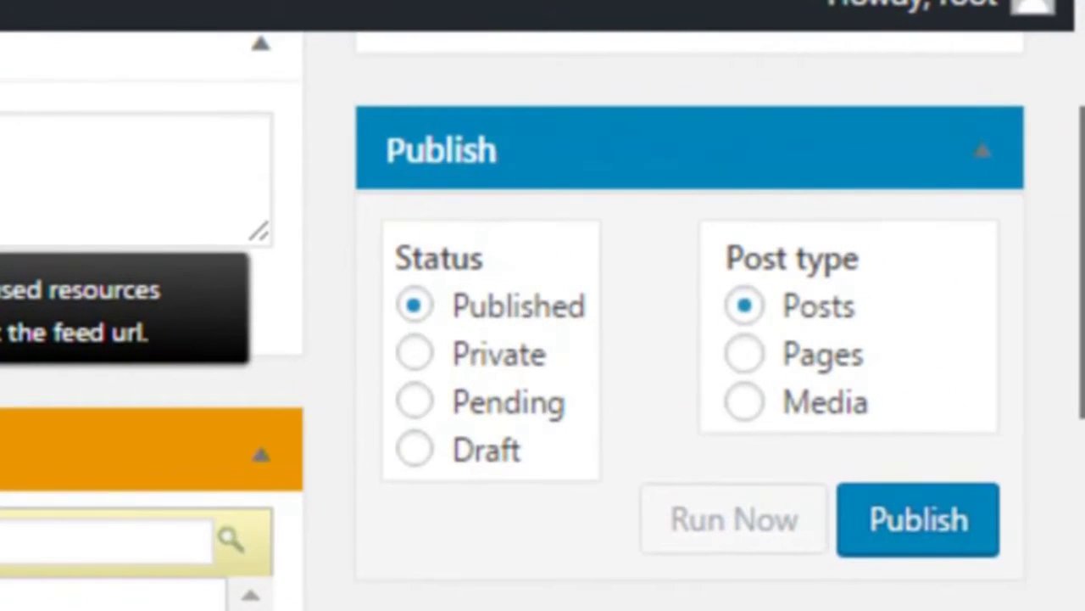
{"action": "scroll", "coordinate": [514, 334], "scroll_direction": "up", "scroll_amount": 3}
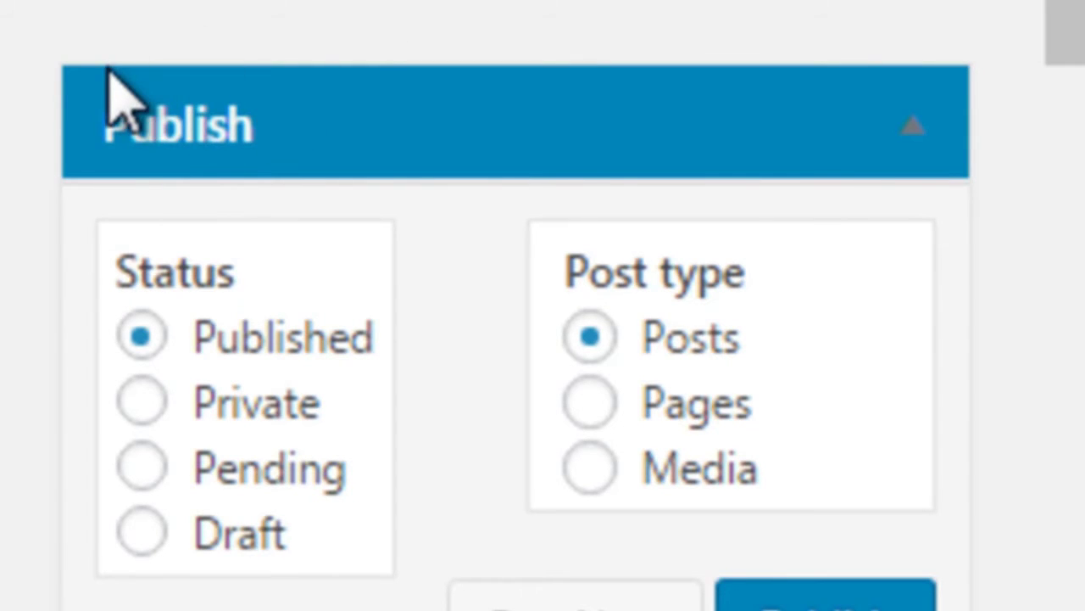
{"action": "scroll", "coordinate": [204, 140], "scroll_direction": "down", "scroll_amount": 5}
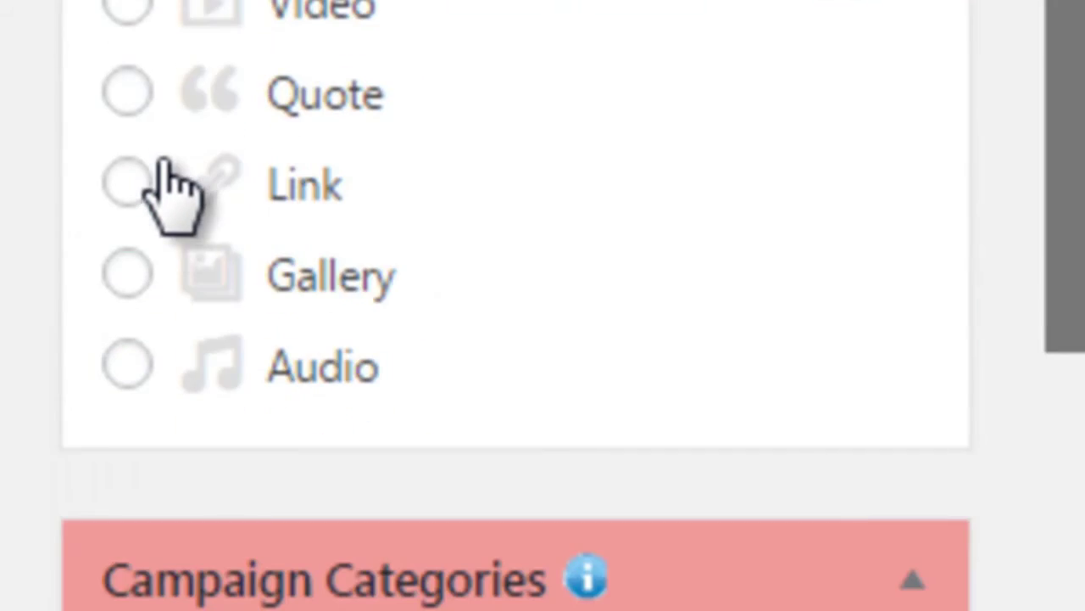
{"action": "scroll", "coordinate": [174, 212], "scroll_direction": "down", "scroll_amount": 5}
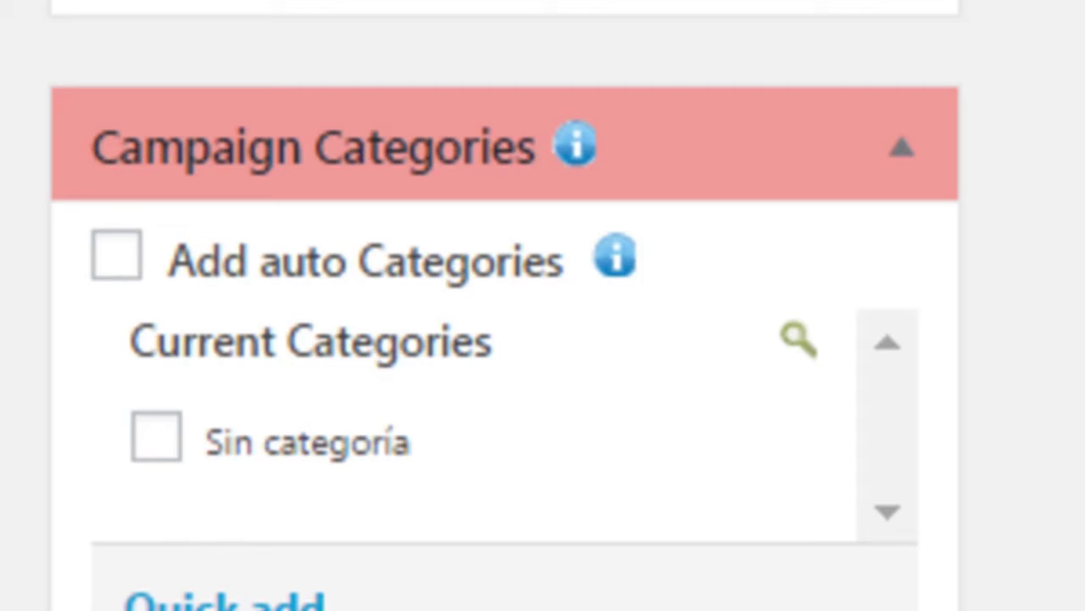
{"action": "mouse_move", "coordinate": [616, 258]}
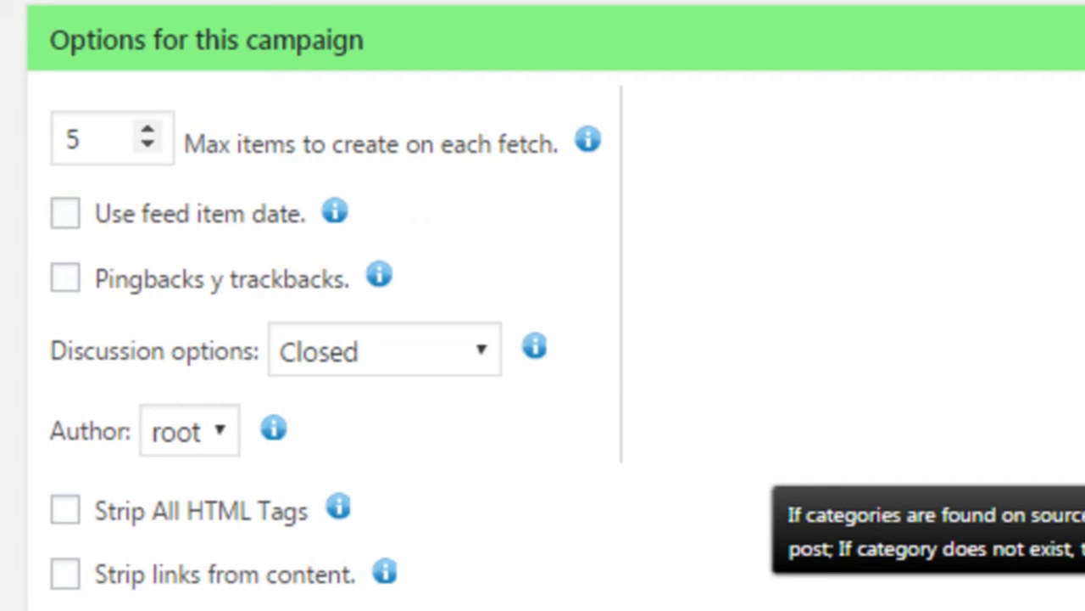
{"action": "scroll", "coordinate": [169, 466], "scroll_direction": "down", "scroll_amount": 5}
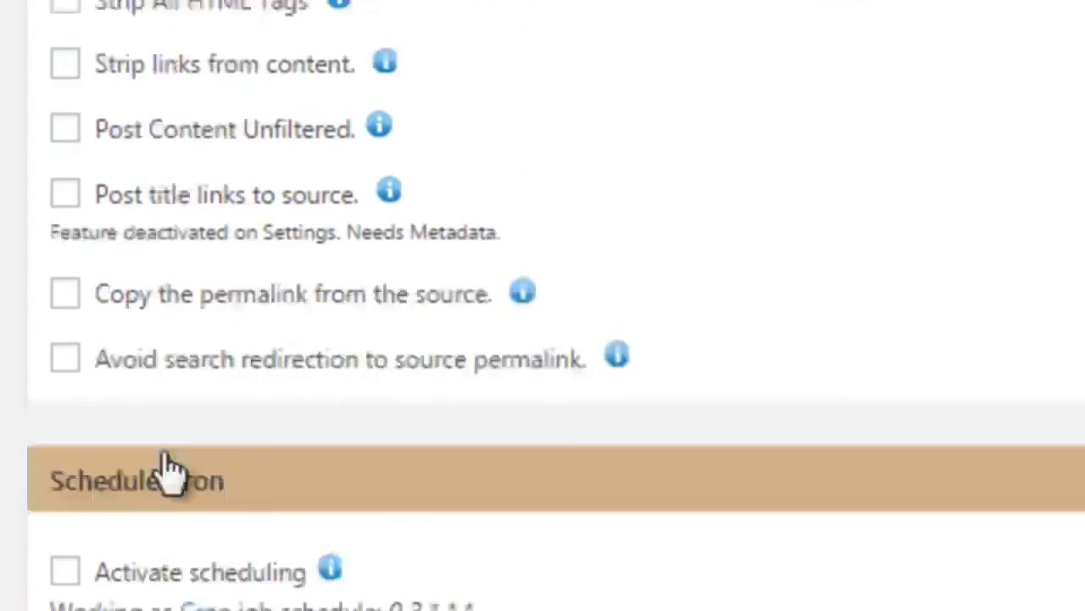
{"action": "scroll", "coordinate": [169, 466], "scroll_direction": "down", "scroll_amount": 4}
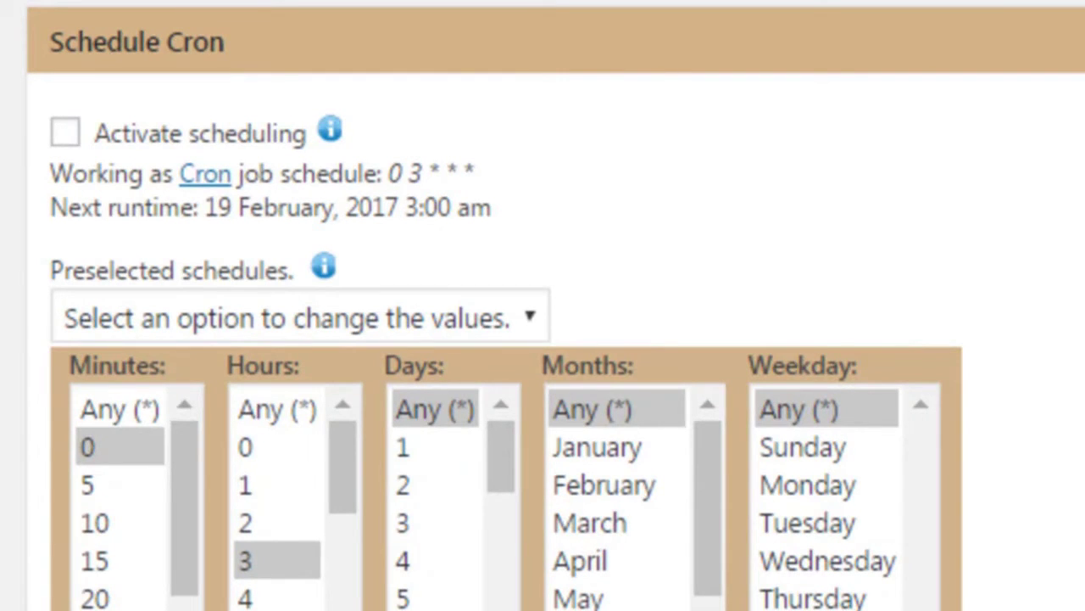
{"action": "scroll", "coordinate": [543, 306], "scroll_direction": "down", "scroll_amount": 7}
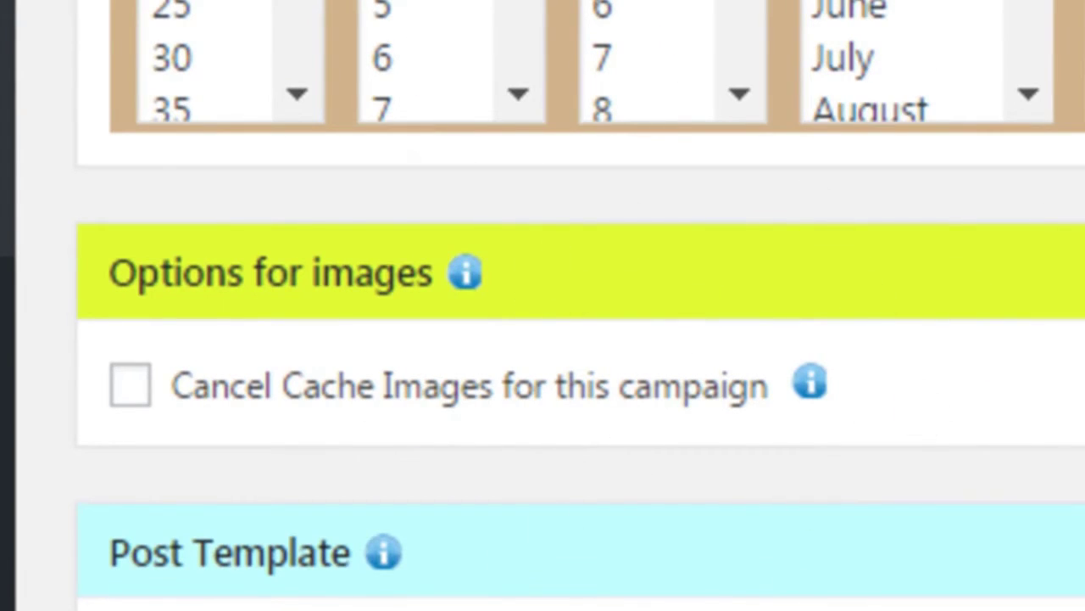
{"action": "scroll", "coordinate": [580, 300], "scroll_direction": "down", "scroll_amount": 8}
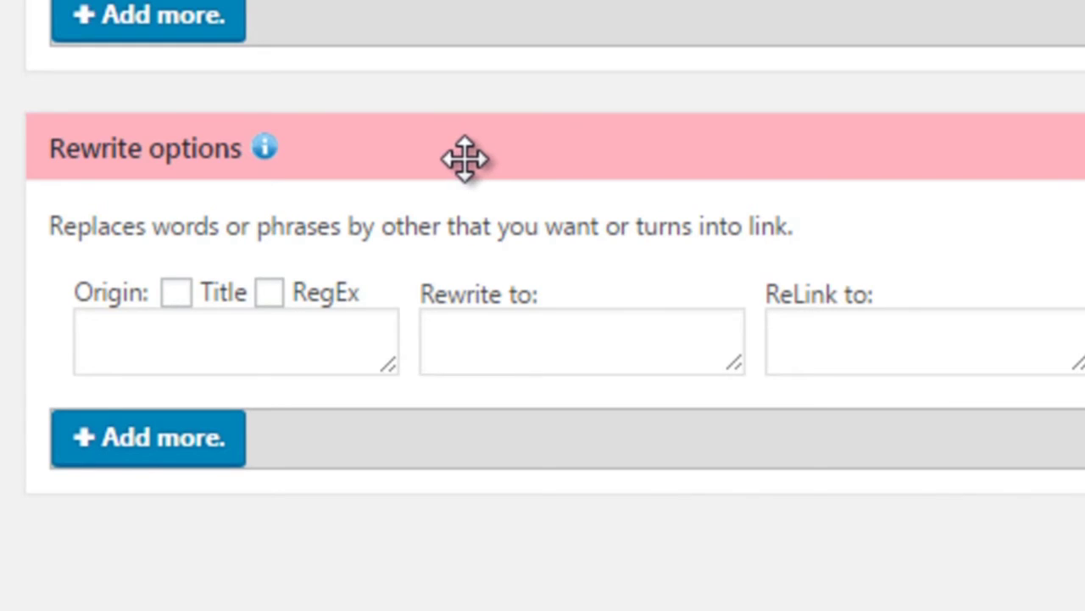
{"action": "left_click", "coordinate": [894, 339]}
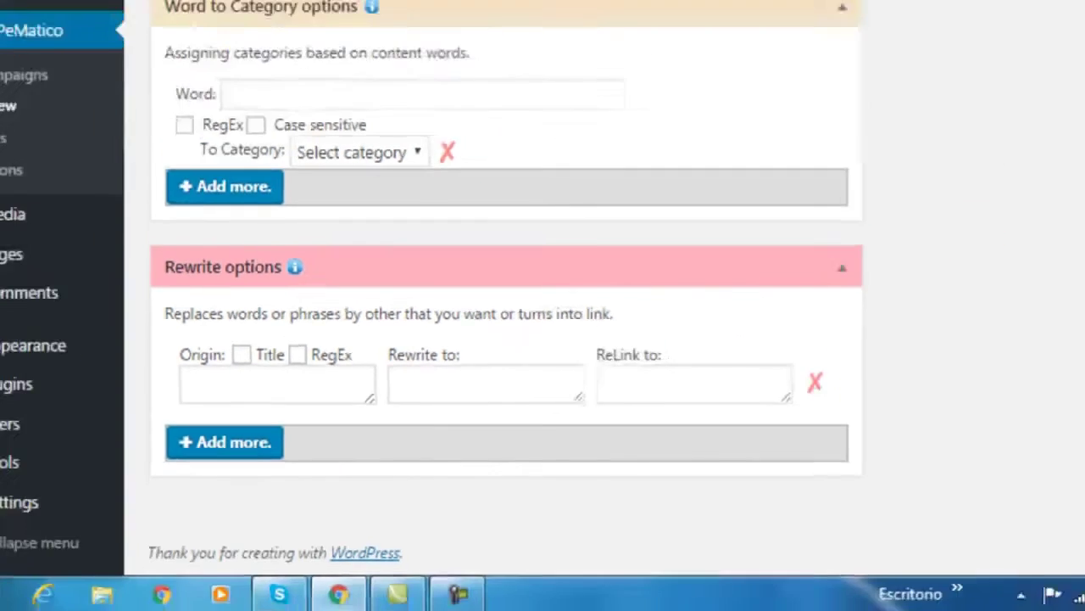
{"action": "scroll", "coordinate": [483, 340], "scroll_direction": "up", "scroll_amount": 10}
{"action": "scroll", "coordinate": [483, 339], "scroll_direction": "up", "scroll_amount": 15}
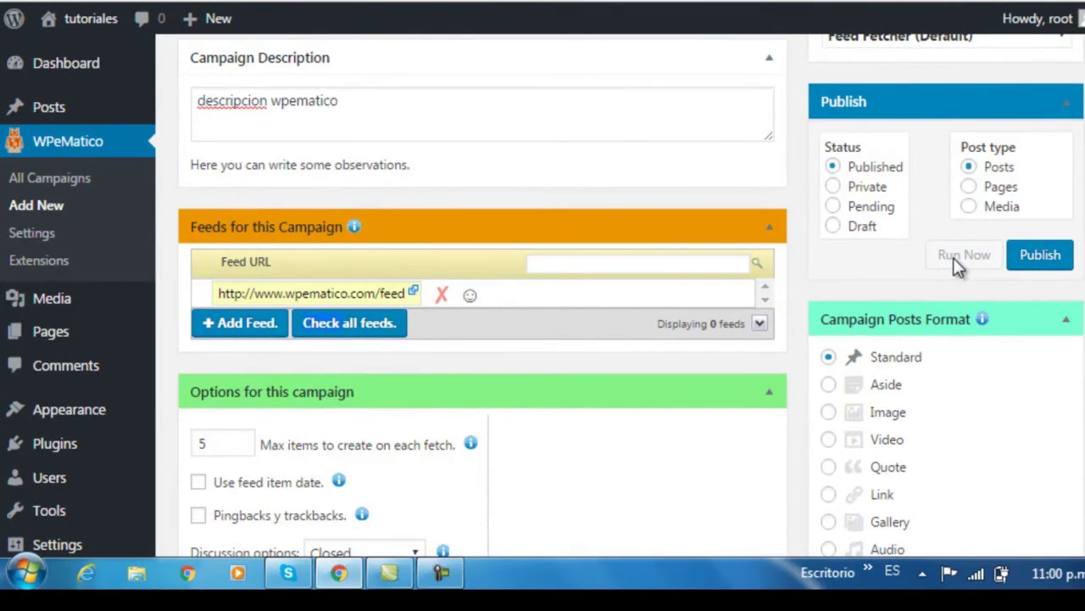
Publish the wpematico campaign and run it immediately to fetch feed items
{"action": "left_click", "coordinate": [1038, 263]}
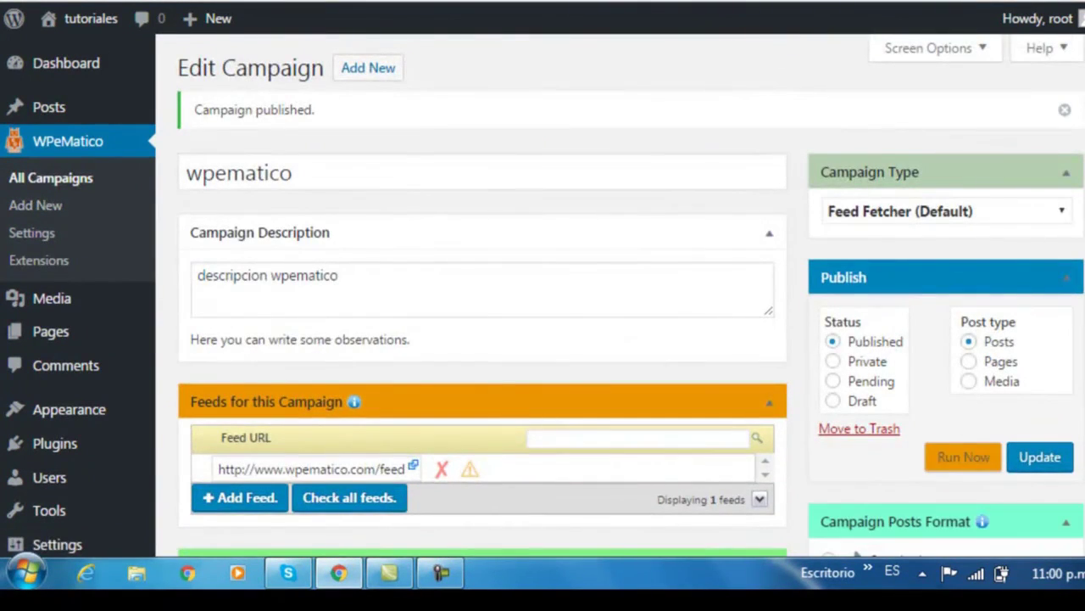
{"action": "scroll", "coordinate": [1038, 246], "scroll_direction": "down", "scroll_amount": 2}
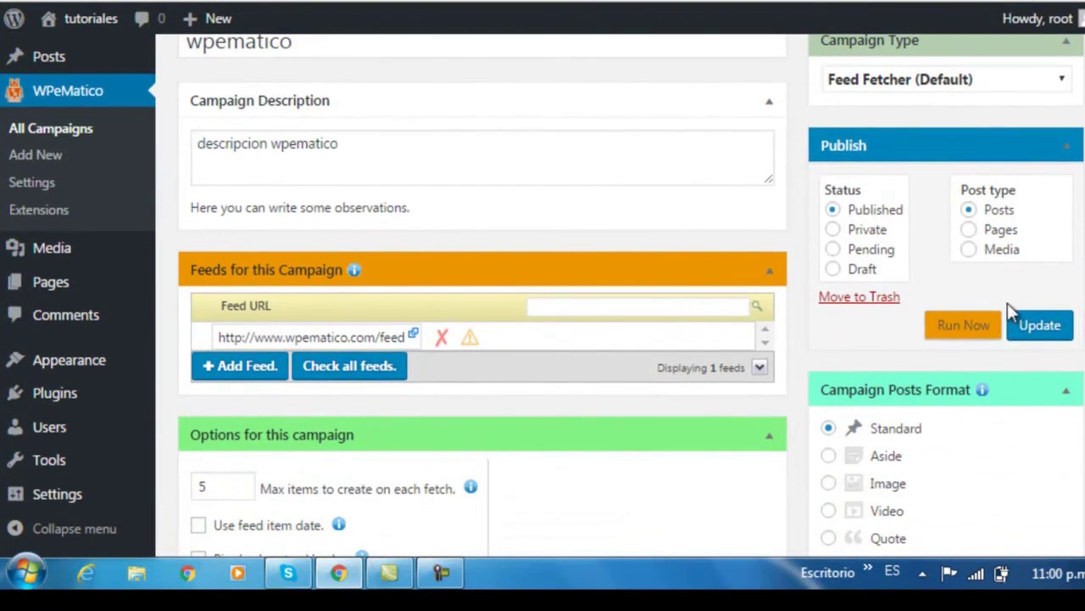
{"action": "left_click", "coordinate": [954, 336]}
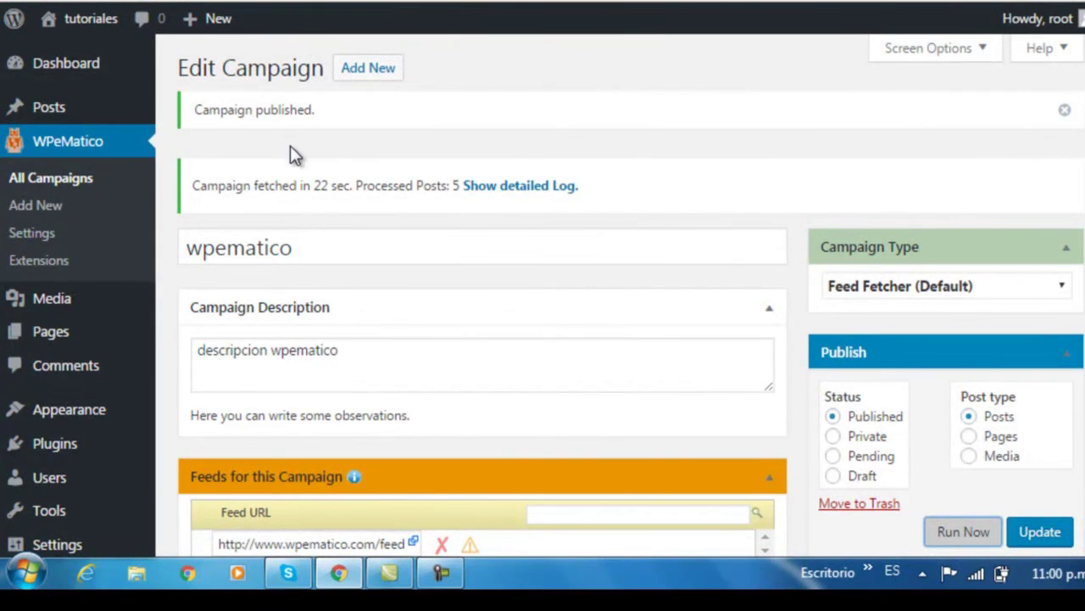
Review the run result: fetched in 22 sec with 5 posts processed
{"action": "scroll", "coordinate": [272, 265], "scroll_direction": "down", "scroll_amount": 5}
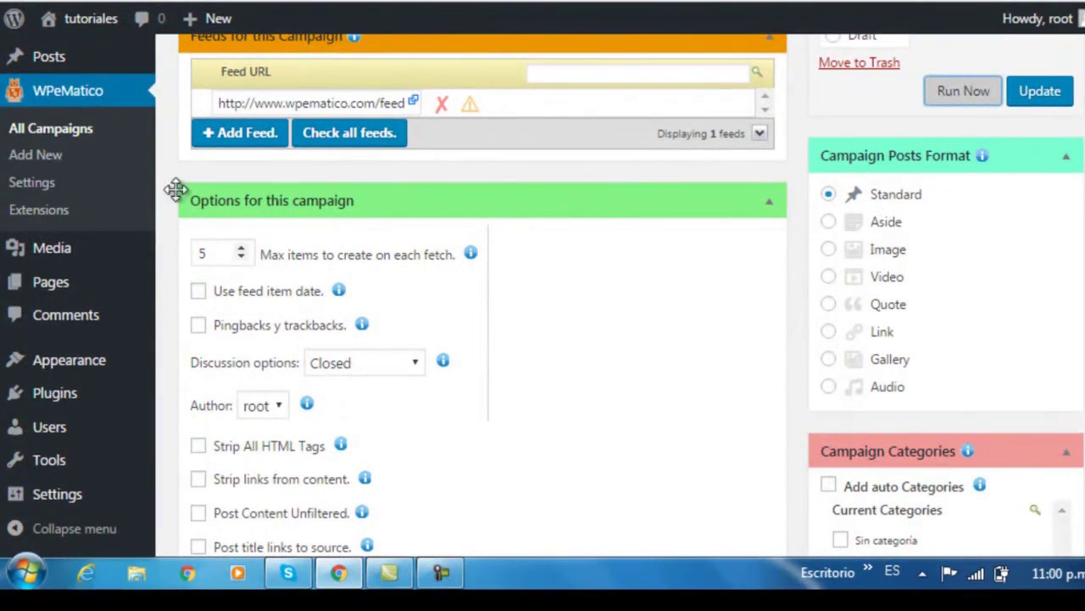
{"action": "mouse_move", "coordinate": [61, 61]}
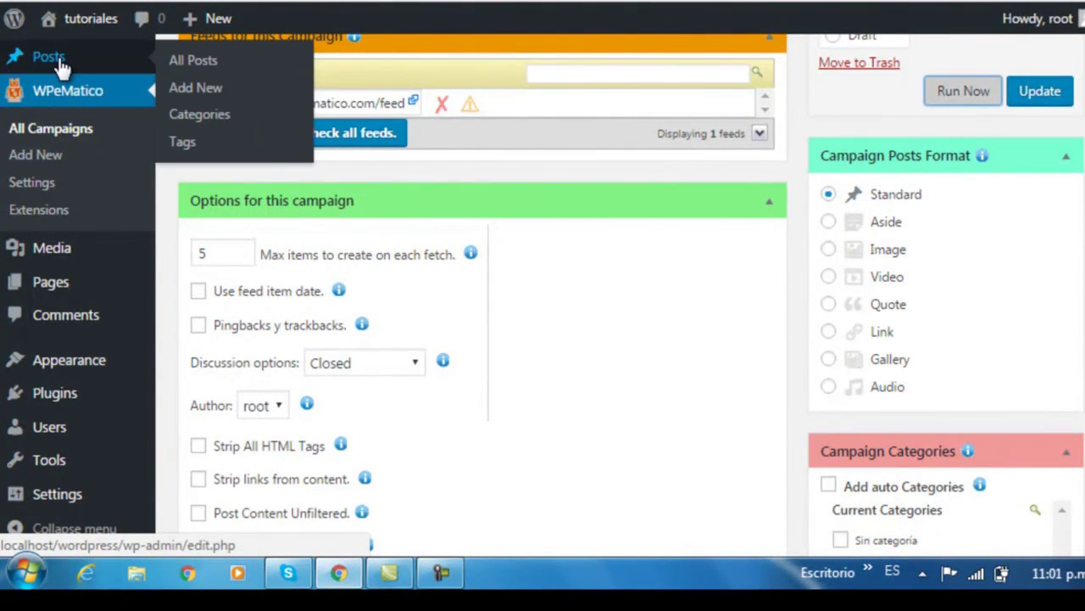
Open All Posts to see the five fetched posts published by root in Sin categoria
{"action": "left_click", "coordinate": [189, 65]}
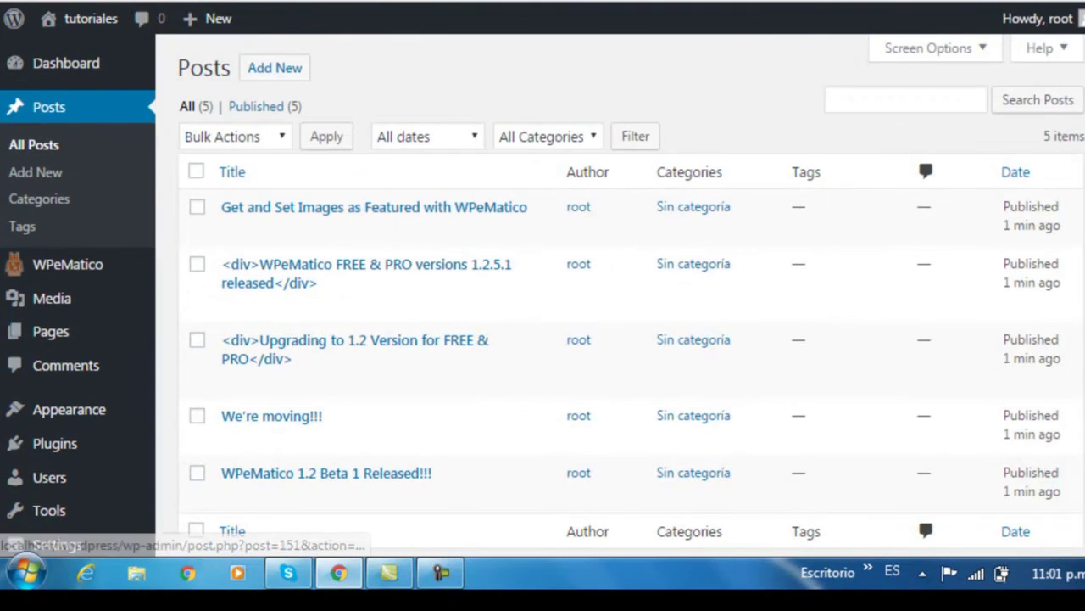
{"action": "scroll", "coordinate": [644, 135], "scroll_direction": "down", "scroll_amount": 1}
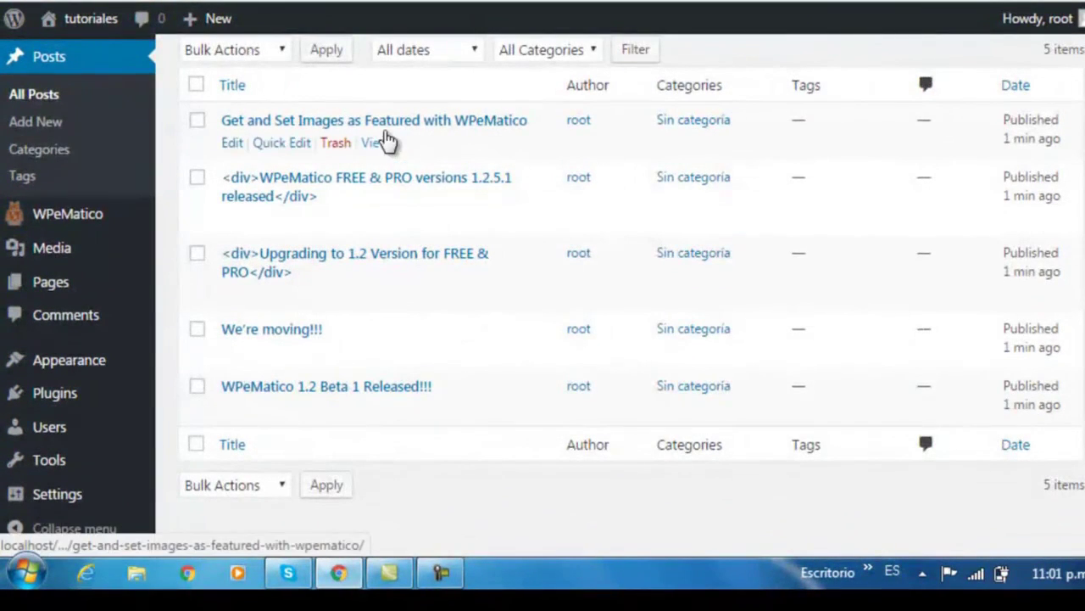